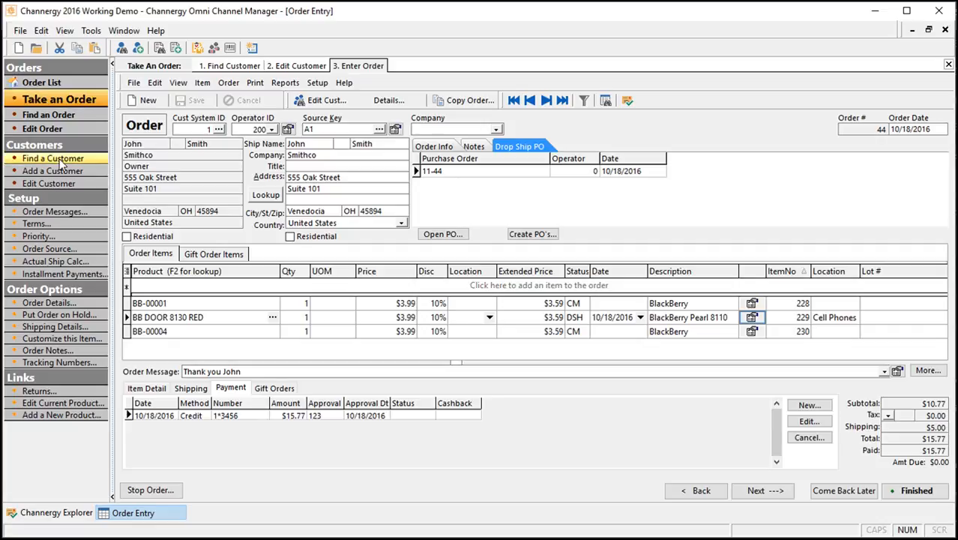
Search the customers by last name and open the Smithco customer's record for editing
click(54, 159)
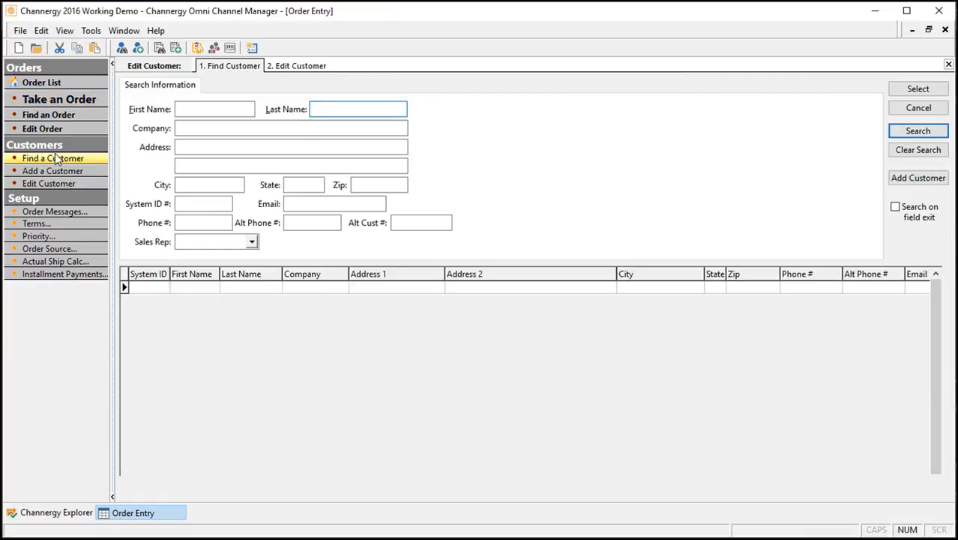
text(smith)
key(Return)
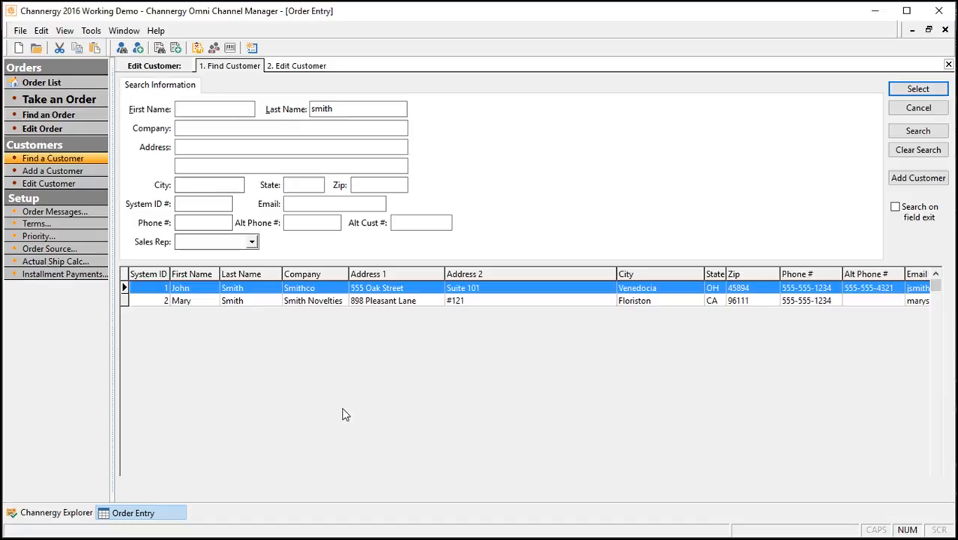
double_click(431, 290)
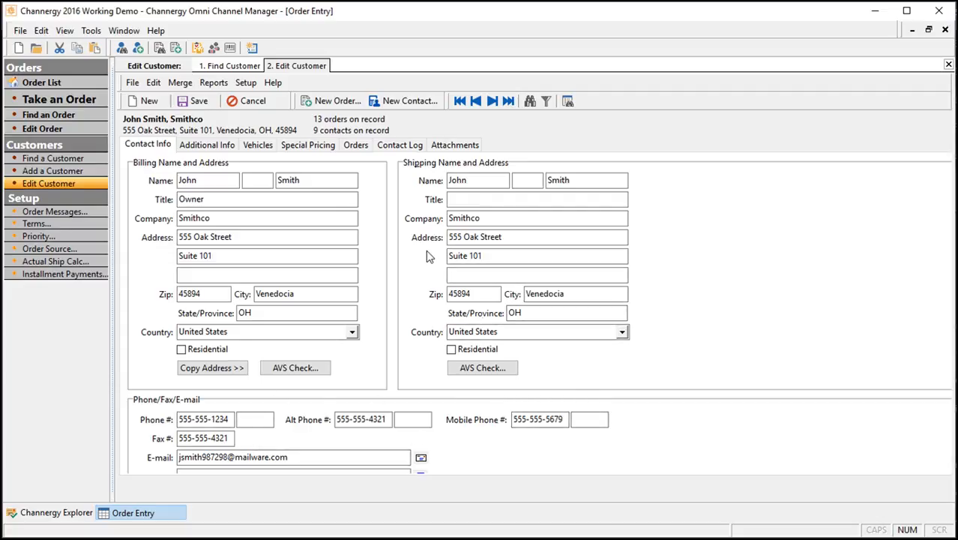
Set the customer's price level to Wholesale in the additional information
click(217, 147)
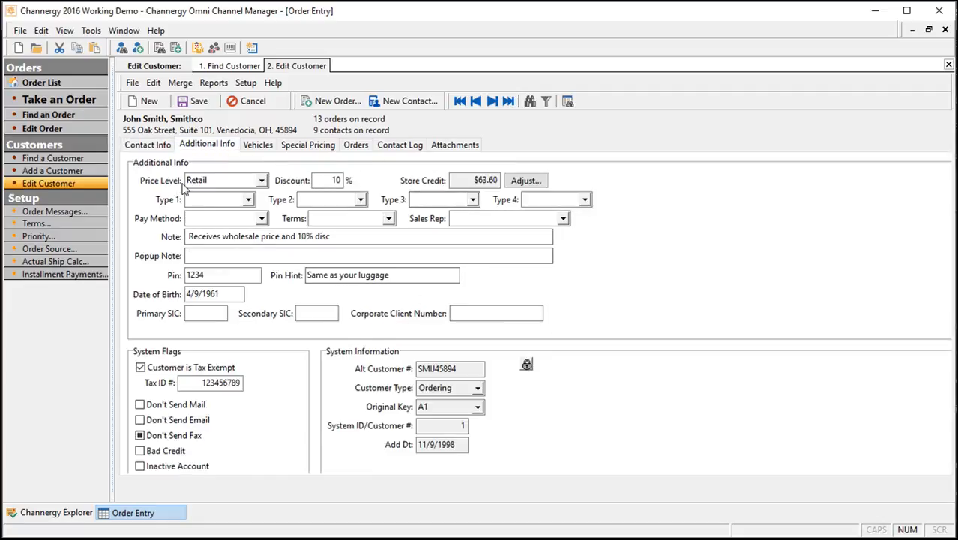
click(261, 182)
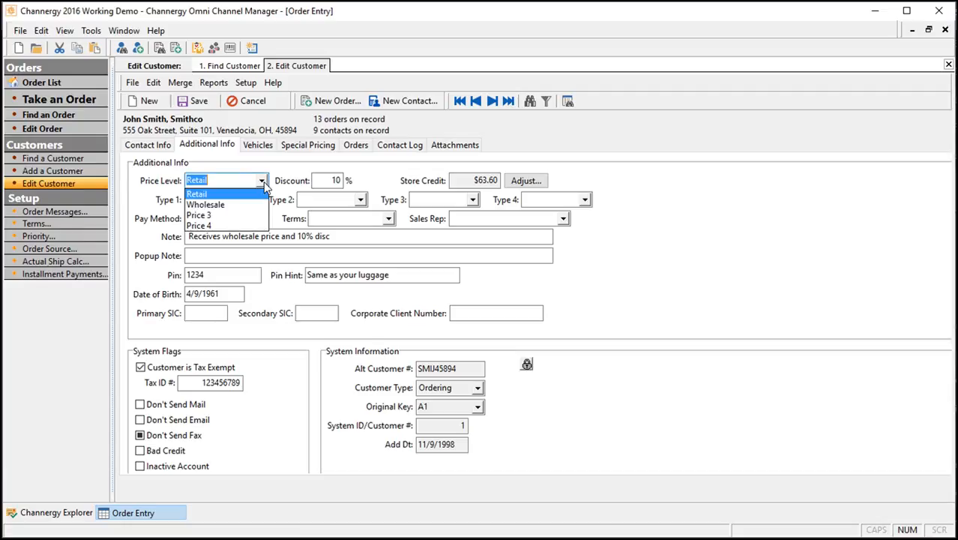
click(220, 204)
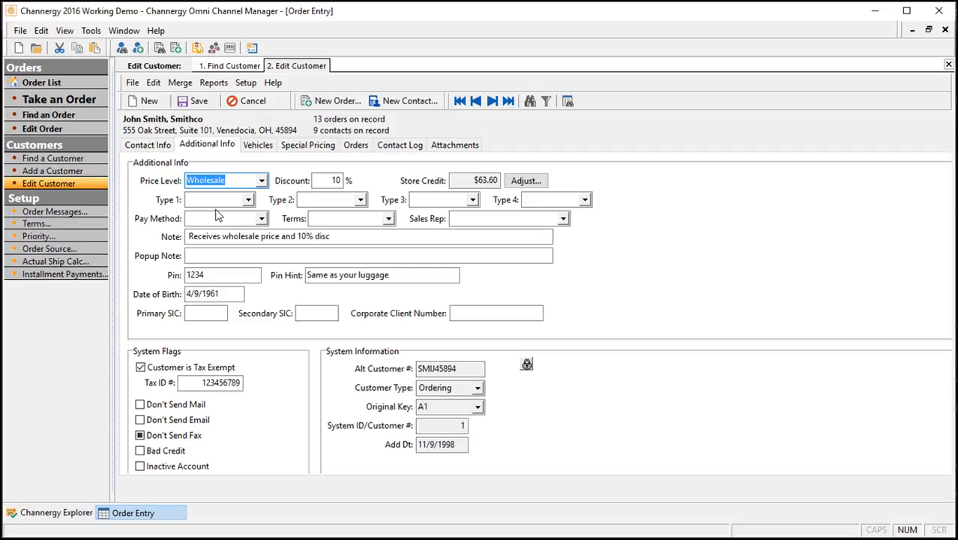
key(Tab)
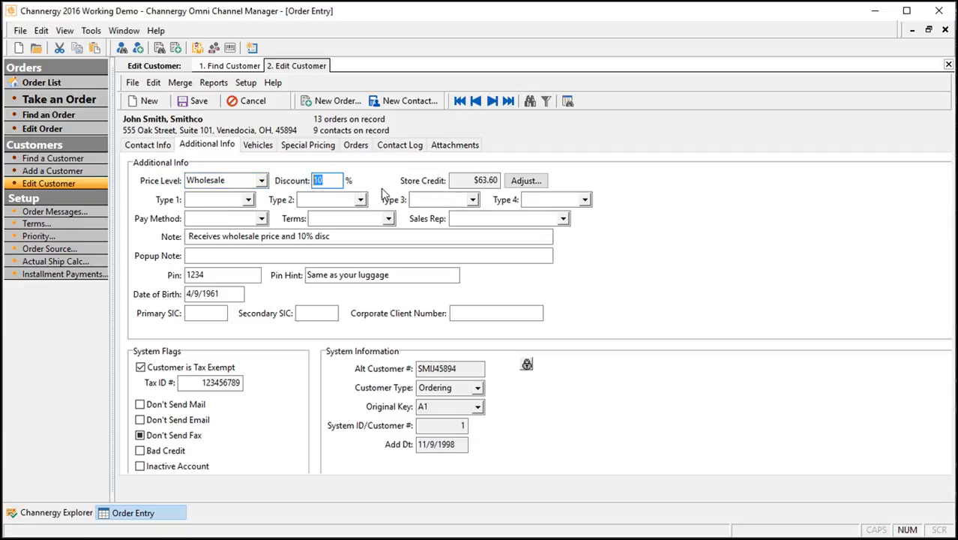
Check the customer's special pricing entries and set the customer discount to 10% in the additional information
click(318, 146)
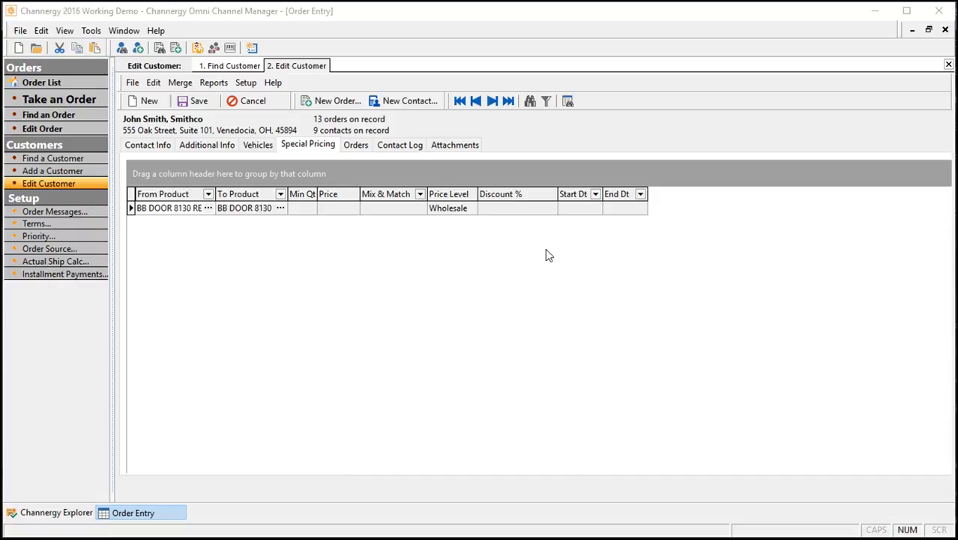
click(218, 148)
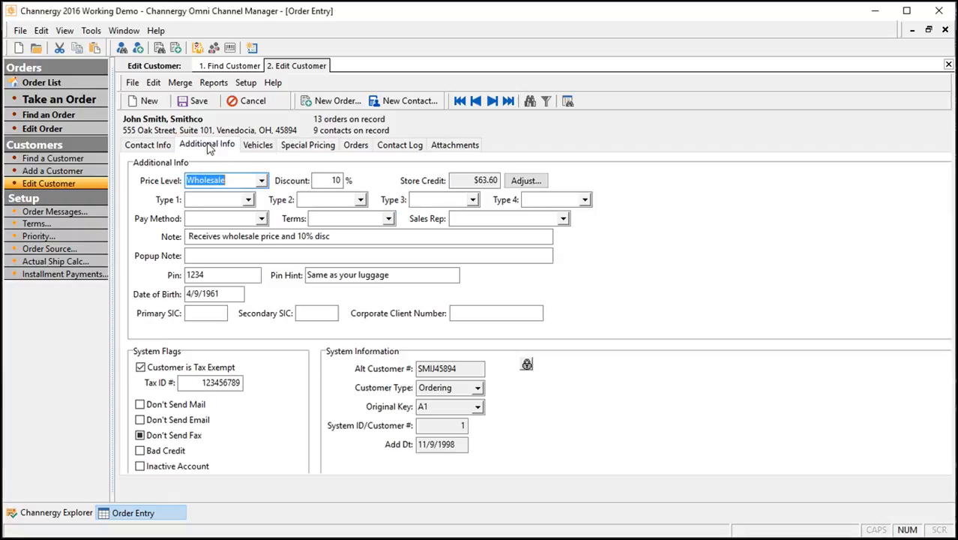
double_click(333, 180)
key(BackSpace)
text(10)
click(248, 200)
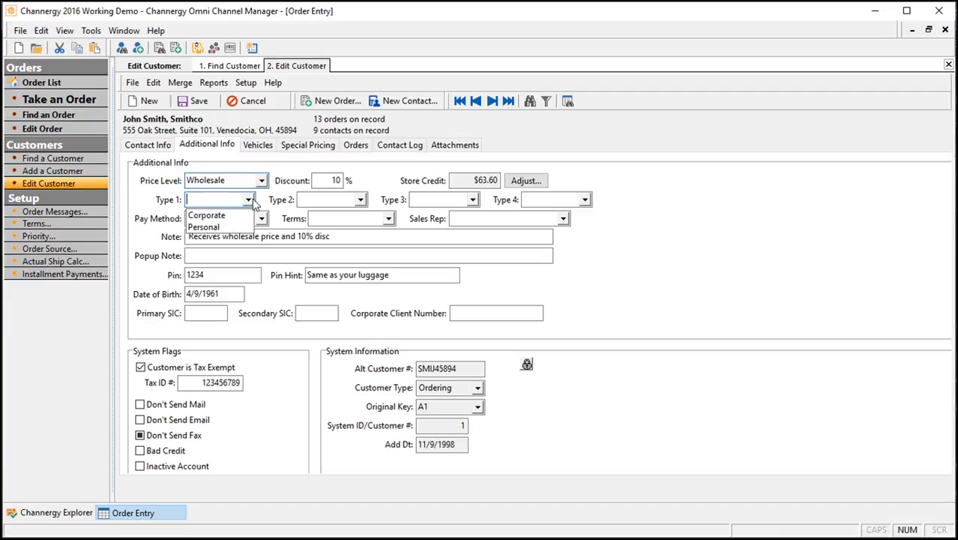
click(245, 82)
click(674, 249)
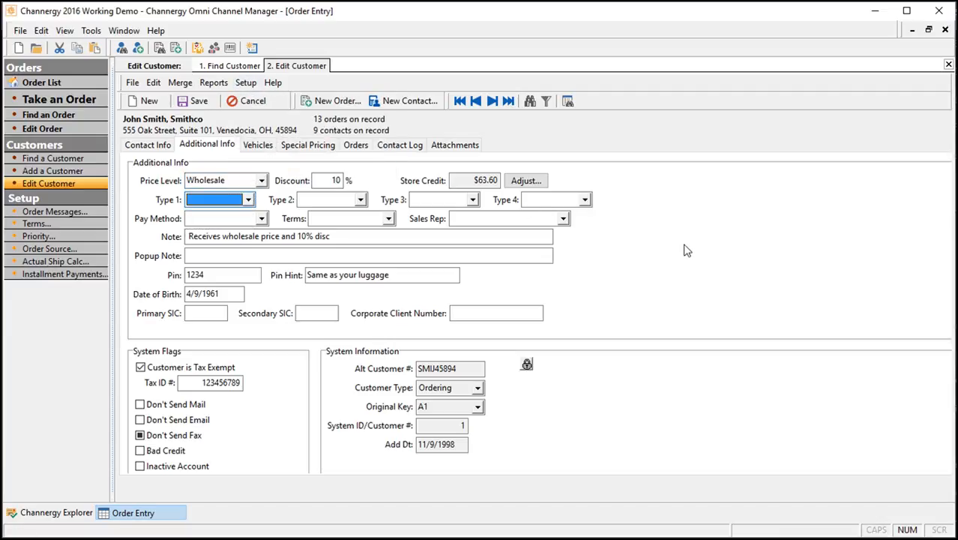
Set the customer's Type 1 classification to Corporate
click(249, 201)
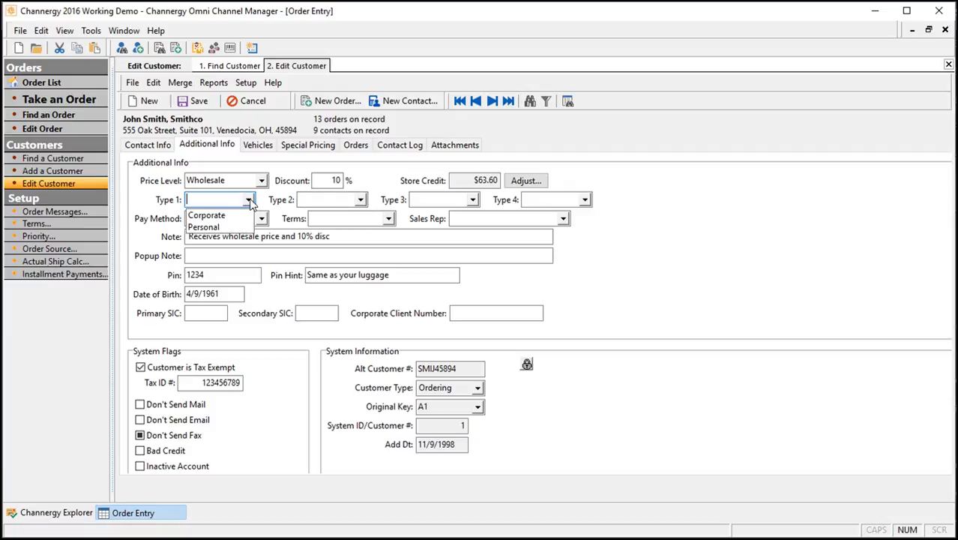
click(216, 216)
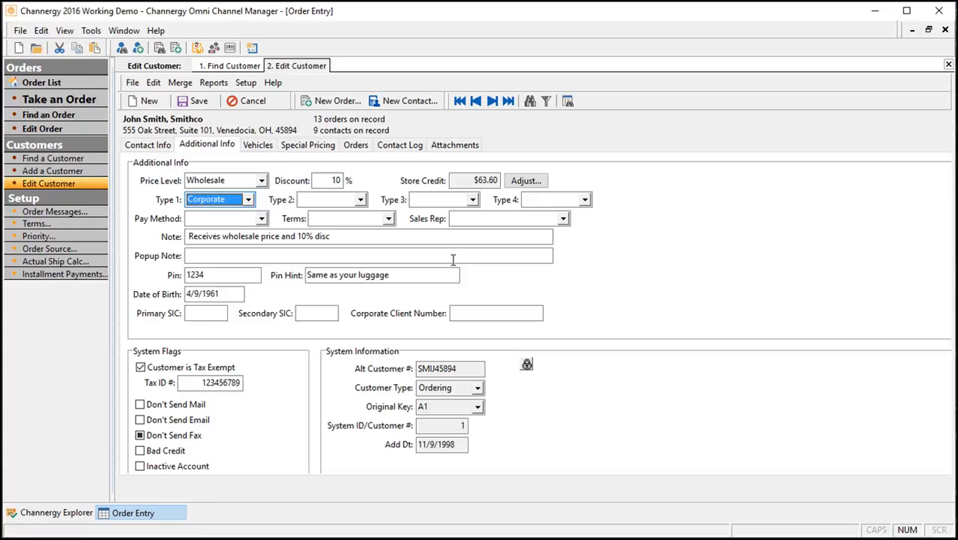
click(237, 199)
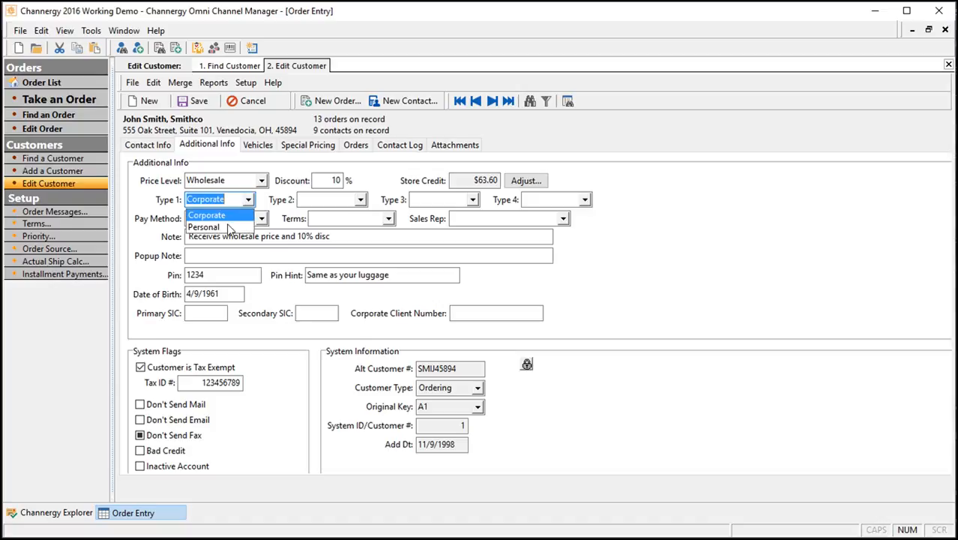
click(758, 218)
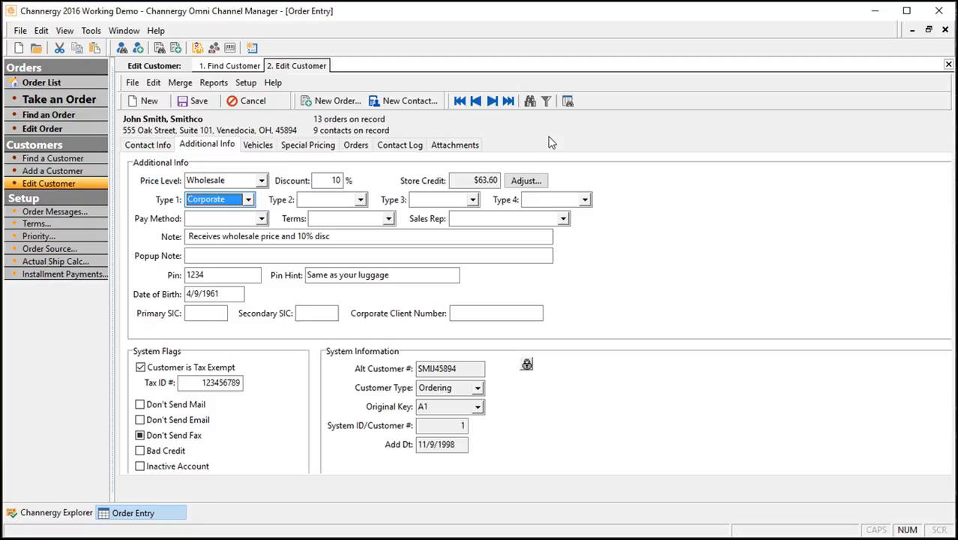
Set the customer's payment method to Invoice and the terms to Net 30
click(262, 218)
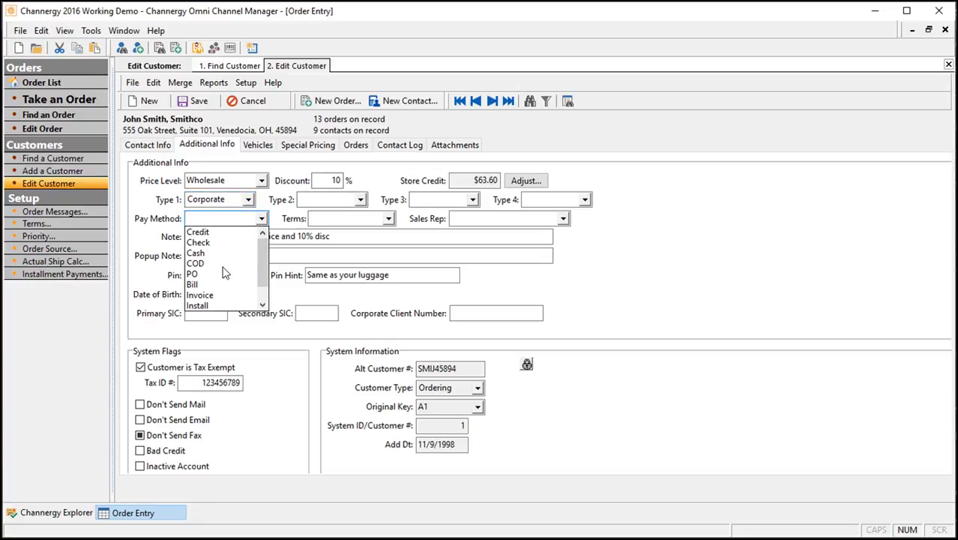
click(216, 297)
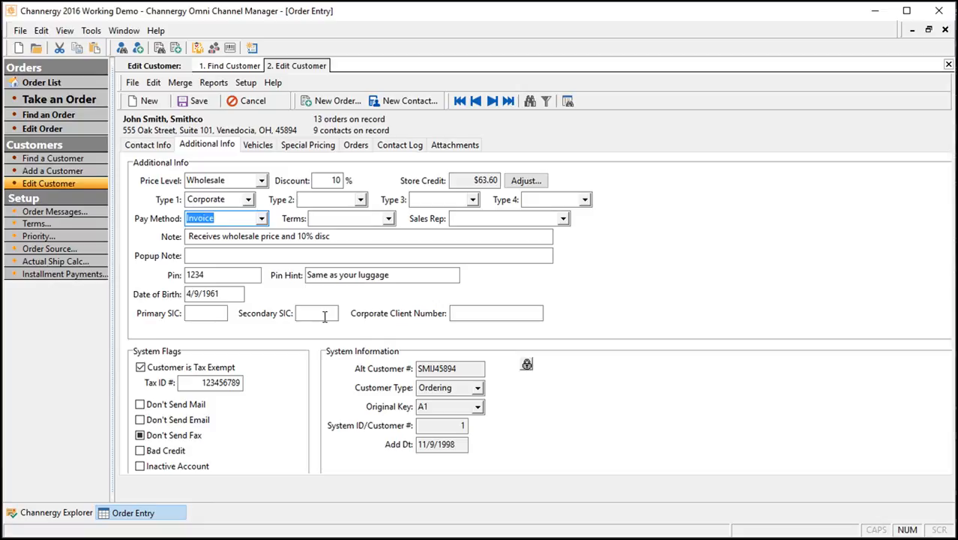
click(389, 219)
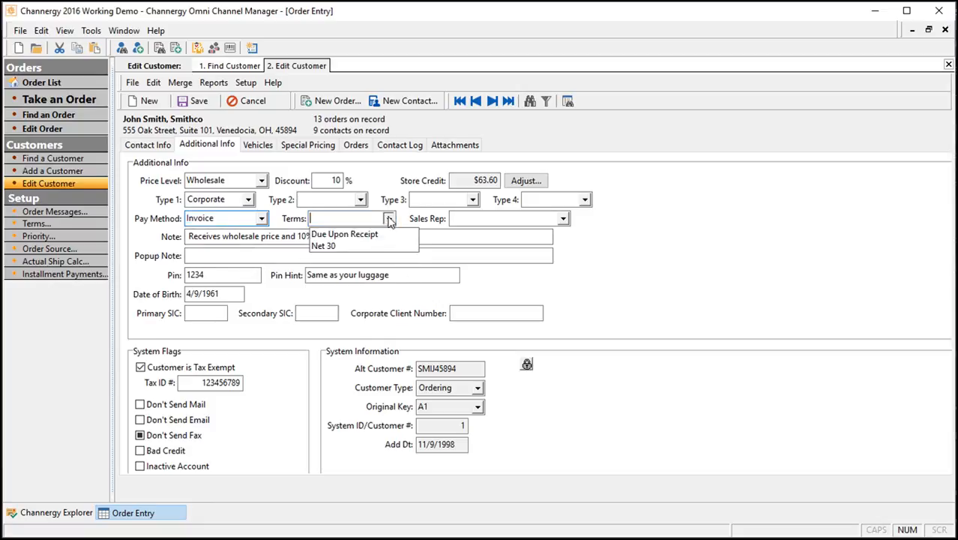
click(335, 246)
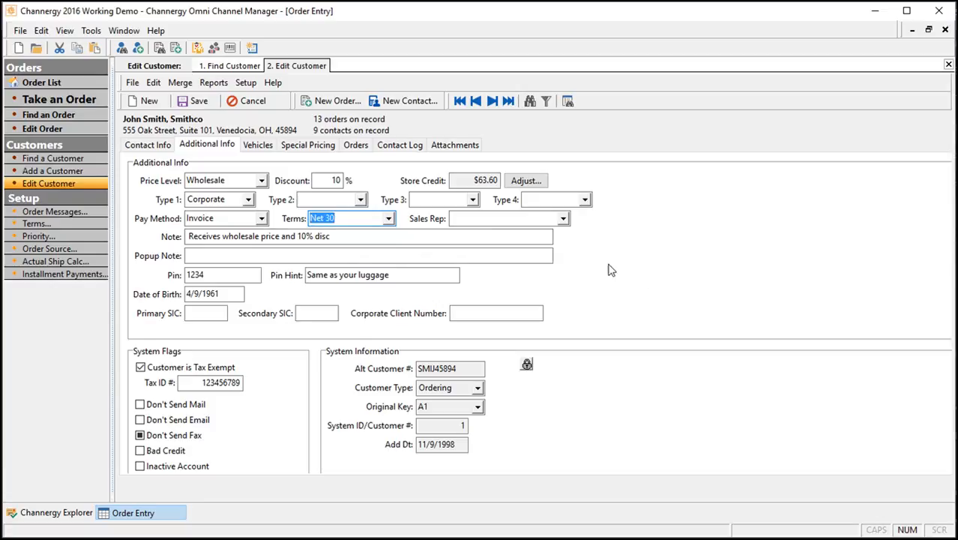
Assign the last listed sales rep to the customer
click(563, 218)
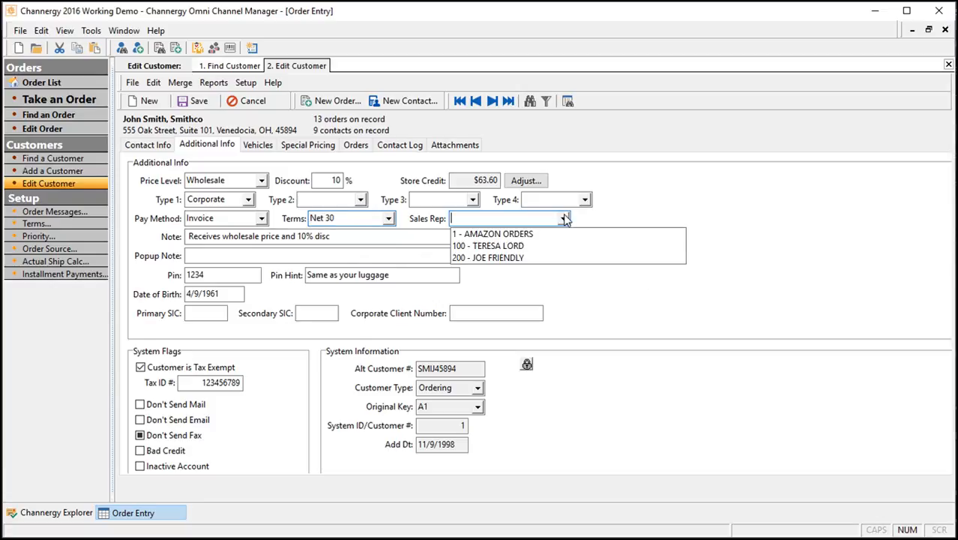
click(512, 258)
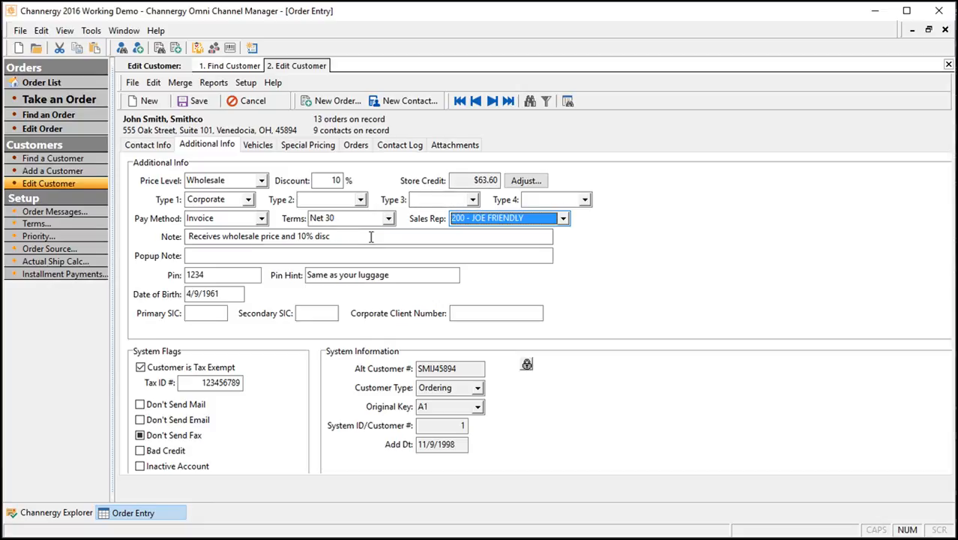
key(Tab)
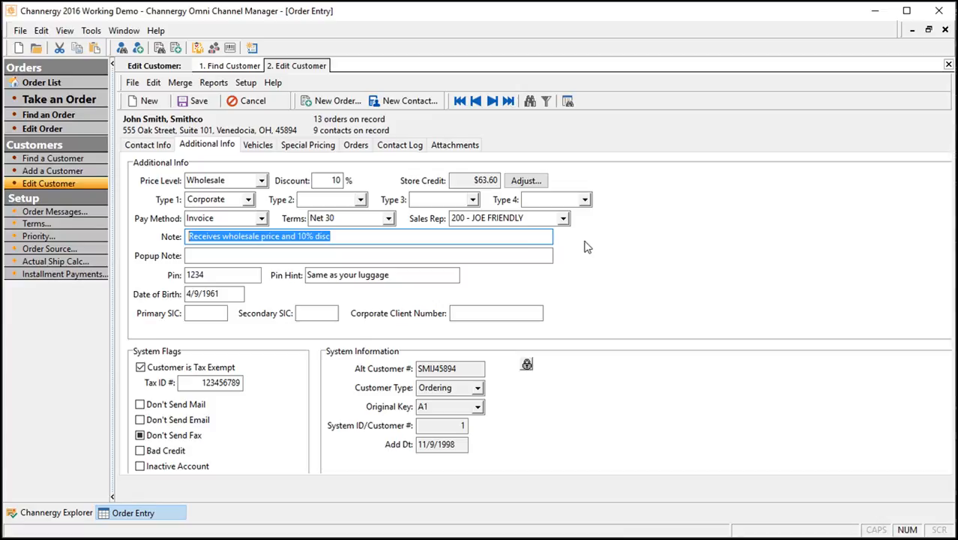
Try "Bad Credit" as the customer's popup note and clear the note again
click(323, 255)
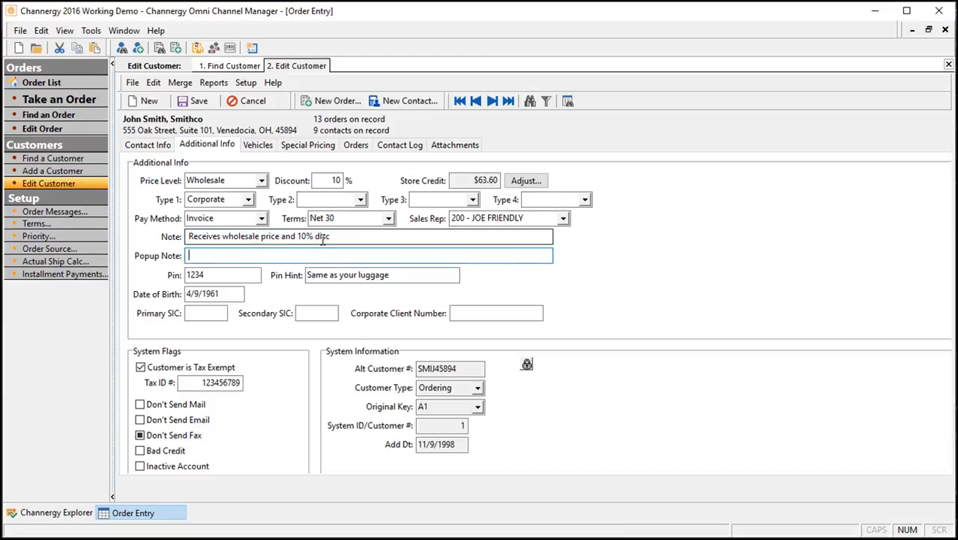
text(Bad Credit)
drag(272, 256, 52, 248)
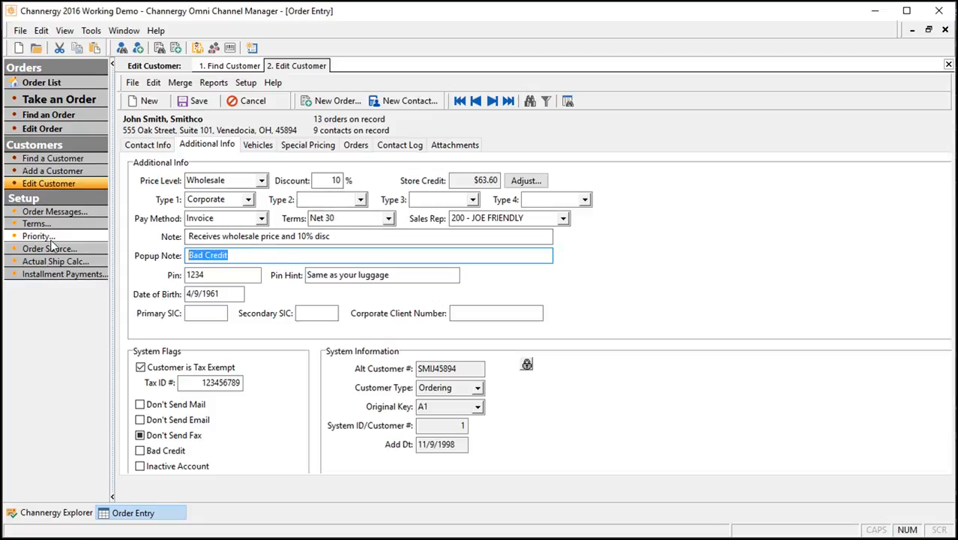
key(Delete)
Check the PIN, PIN hint and date of birth fields, and enable the Don't Send Email flag for the customer
click(217, 274)
drag(217, 275, 185, 274)
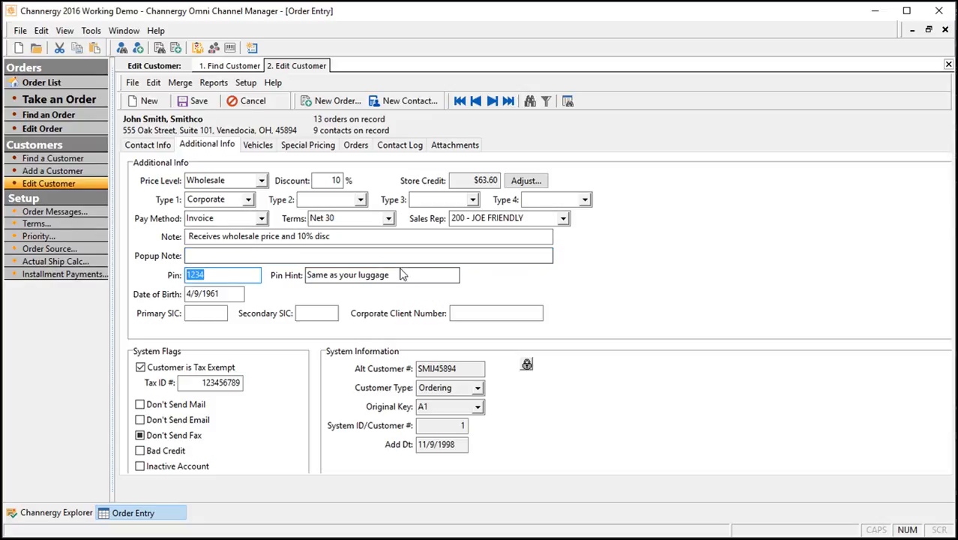
drag(411, 274, 188, 294)
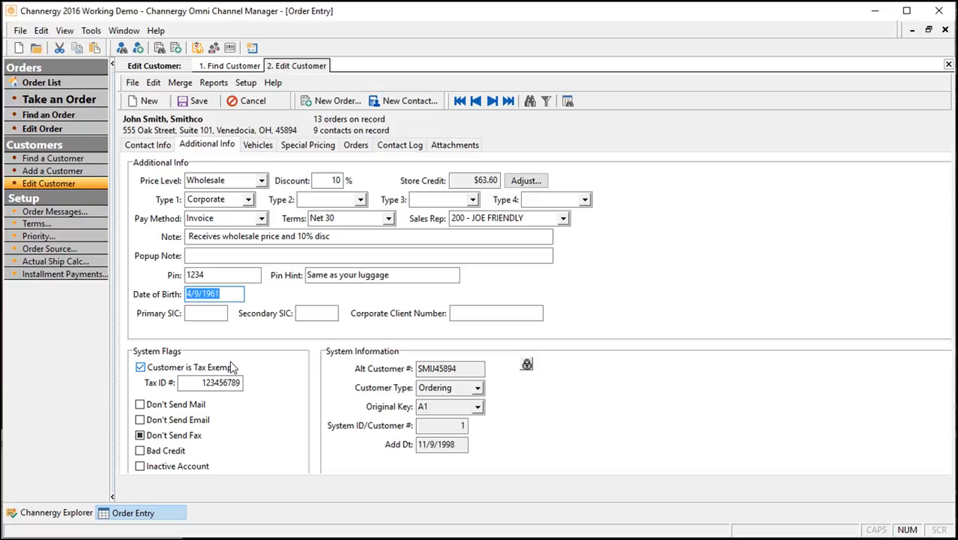
click(166, 424)
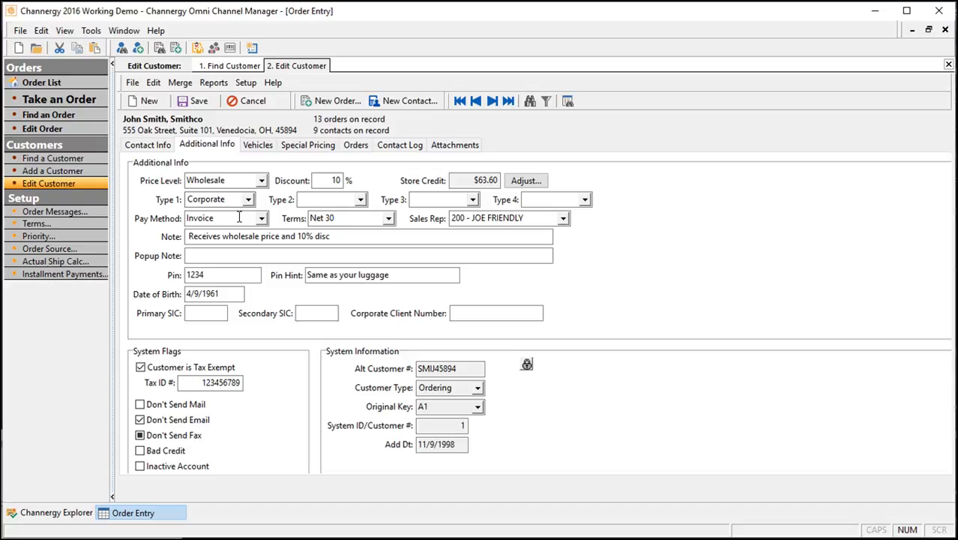
Examine the customer's system information, including the alternate customer number, the available customer types and the original key
double_click(457, 425)
key(shift+Tab)
key(shift+Tab)
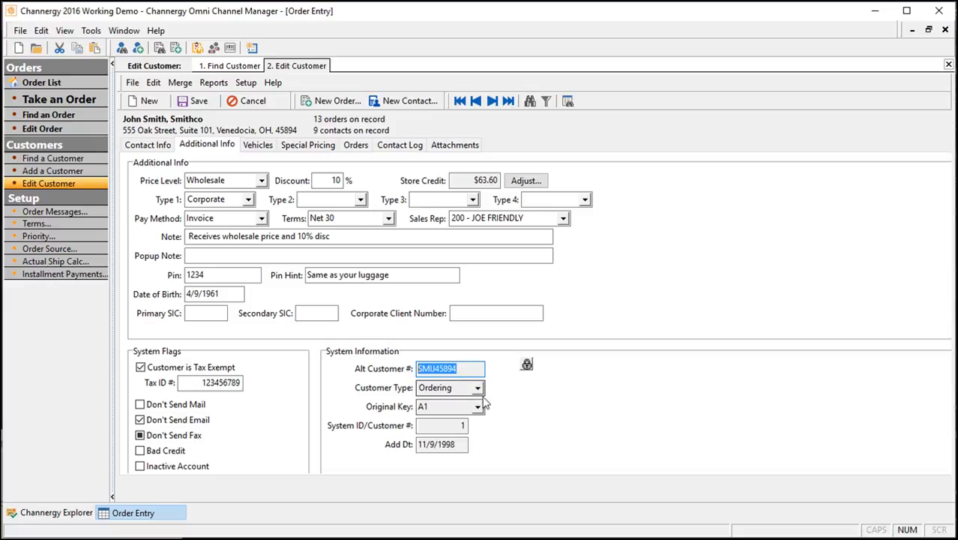
click(478, 388)
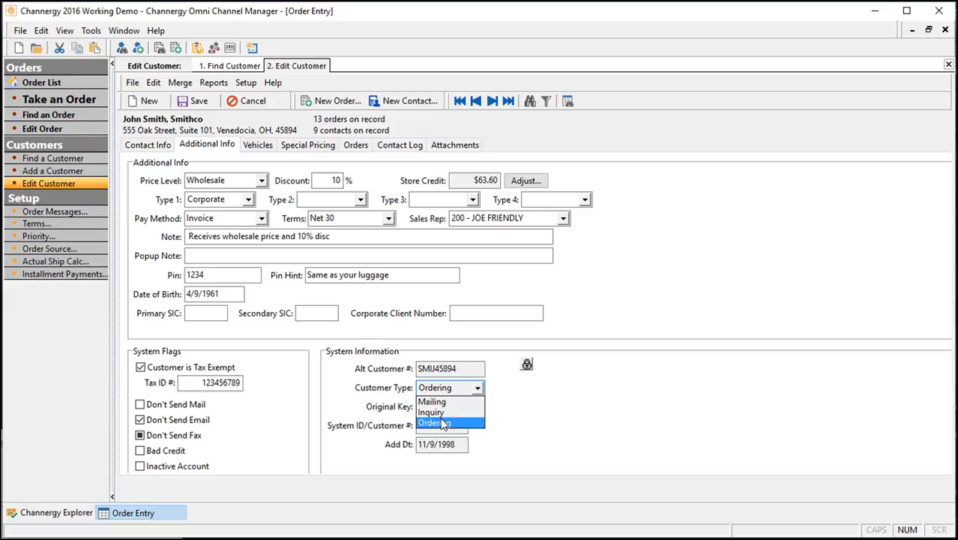
click(525, 407)
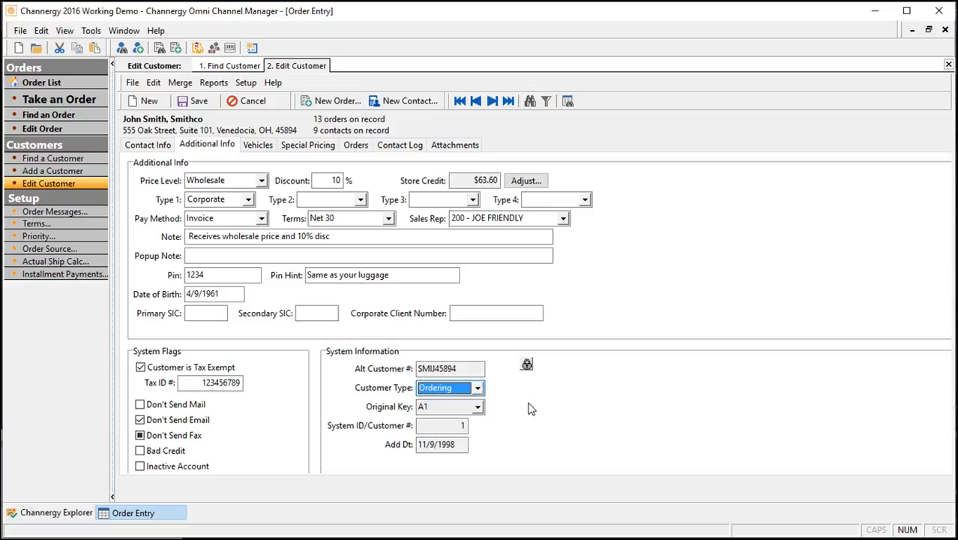
click(436, 406)
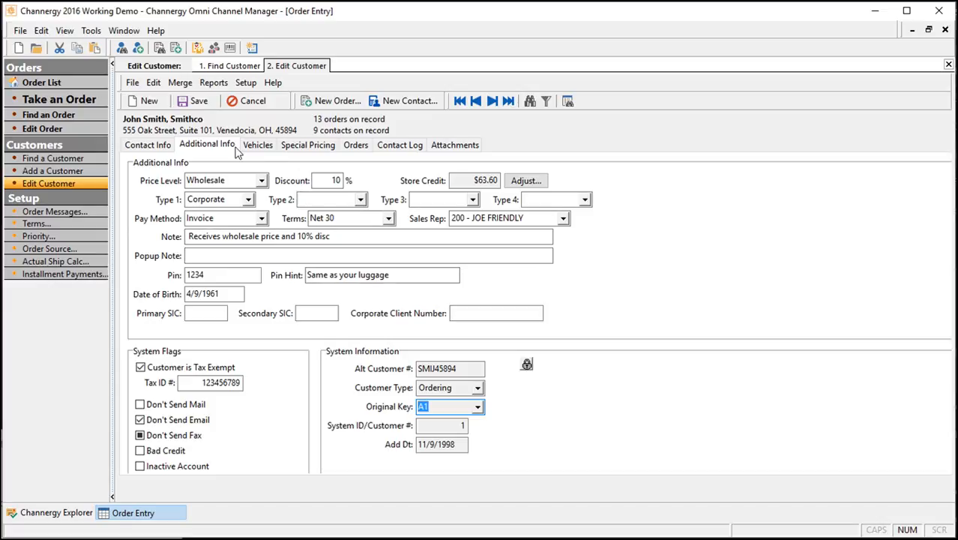
Look through the customer's vehicles and special pricing, and bring up the order history
click(259, 145)
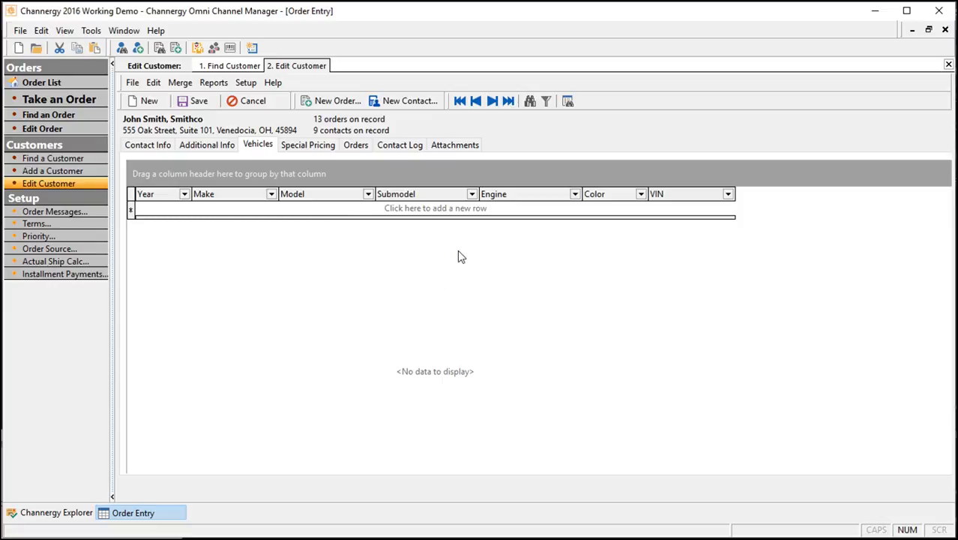
click(317, 147)
click(352, 146)
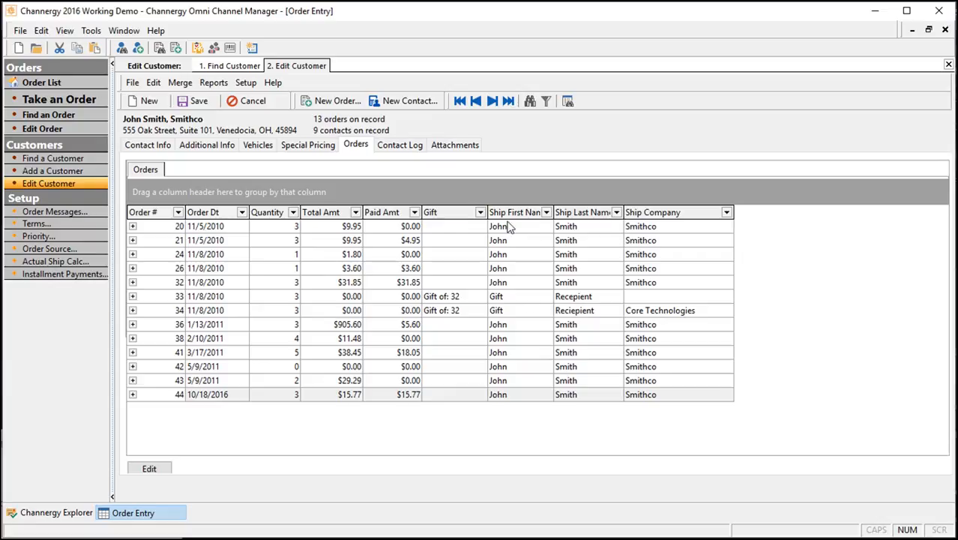
Expand the item details of the $1.80 and $31.85 orders, and select the gift order shipping to Core Technologies
click(132, 254)
click(133, 330)
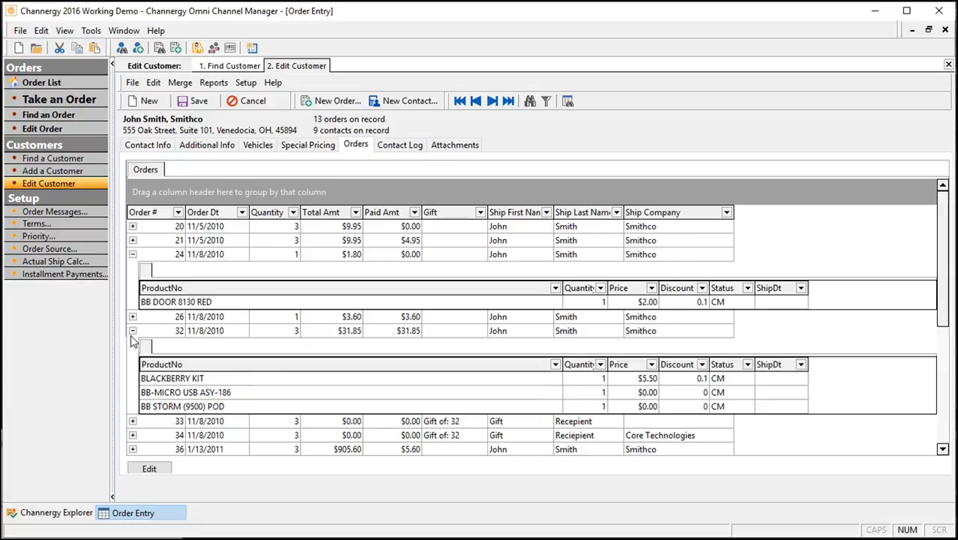
click(175, 436)
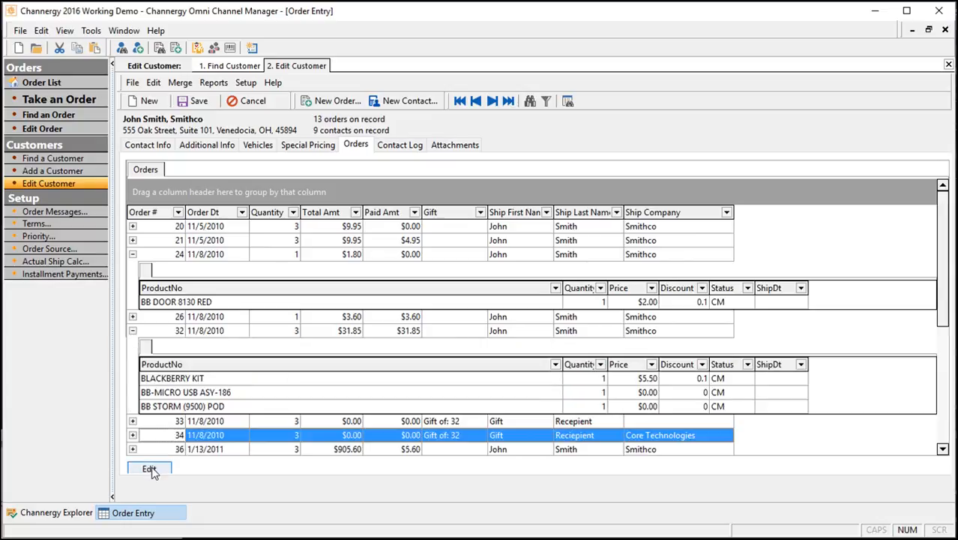
Open the selected gift order for Core Technologies to view its details, and return to the customer's record
click(150, 468)
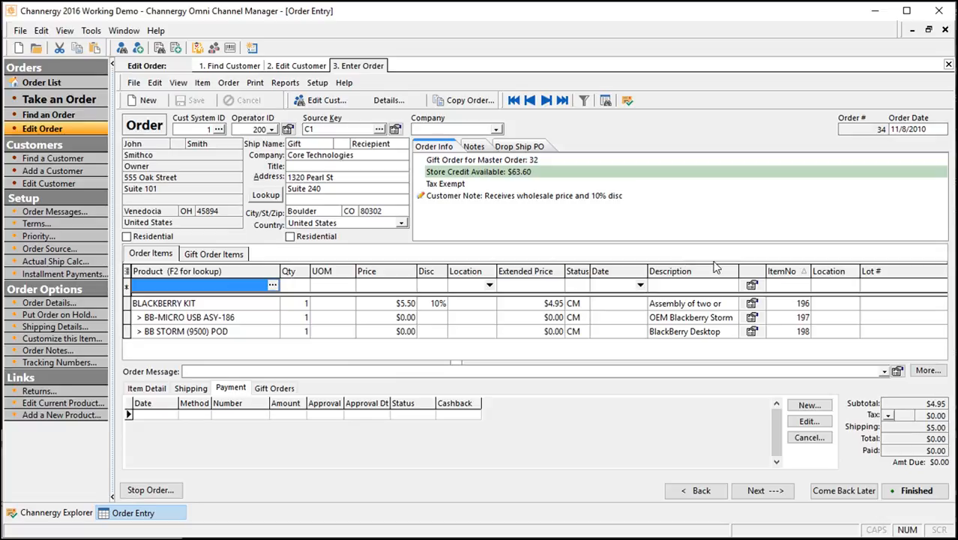
click(700, 491)
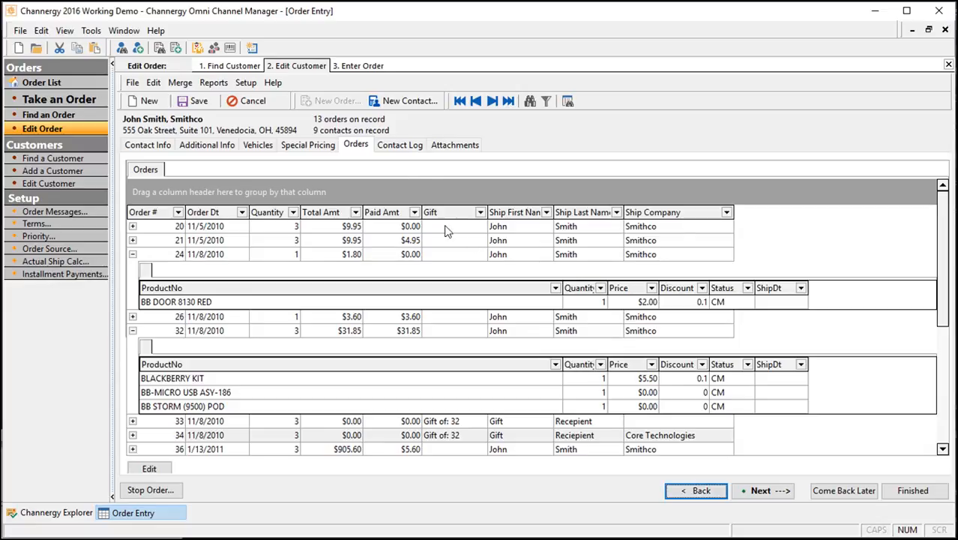
Examine the Order Inquiry entry in the customer's contact log, including its available actions and notes, and close it without changes
click(396, 145)
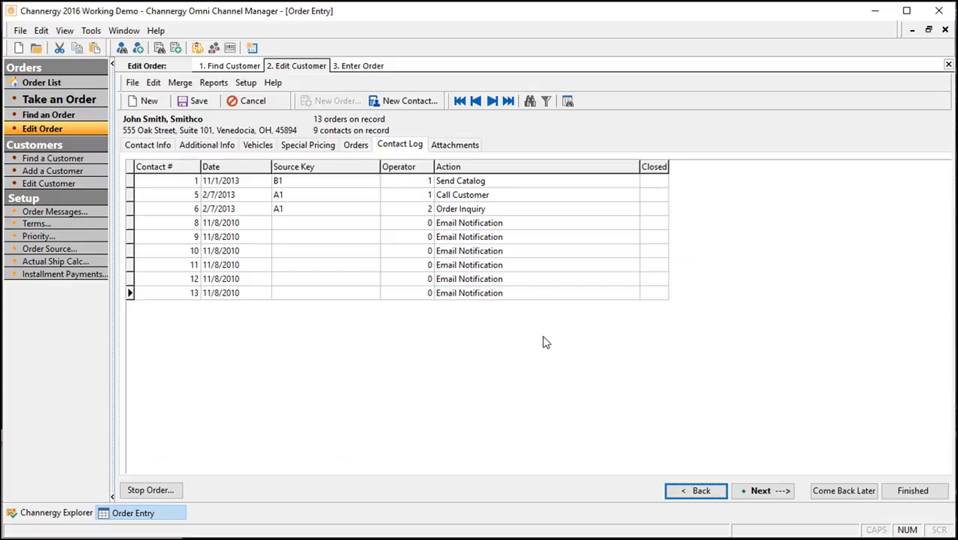
double_click(492, 212)
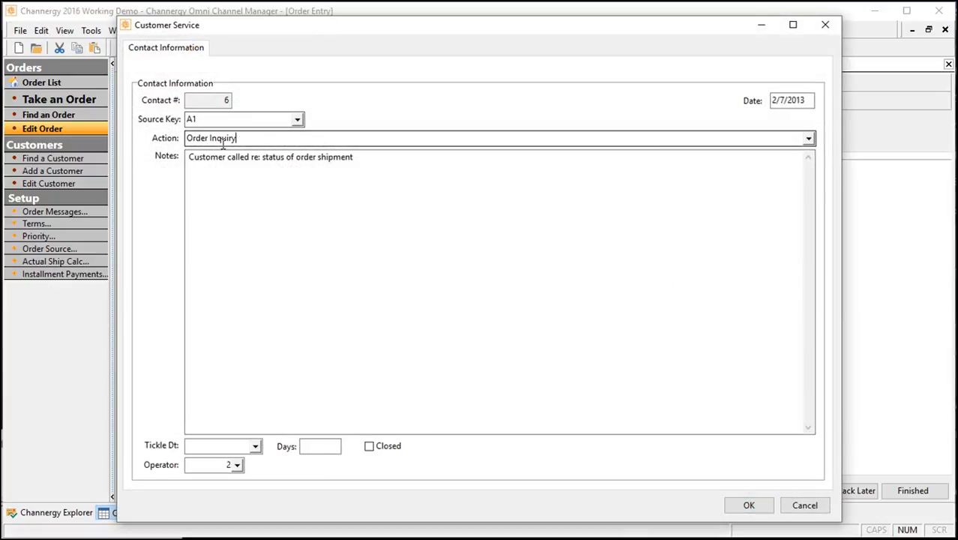
click(808, 140)
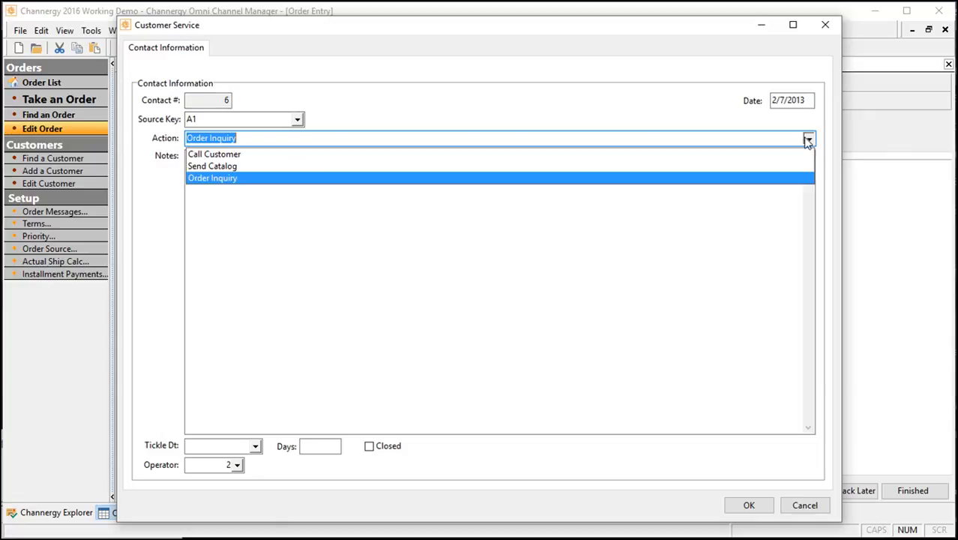
click(207, 183)
key(Tab)
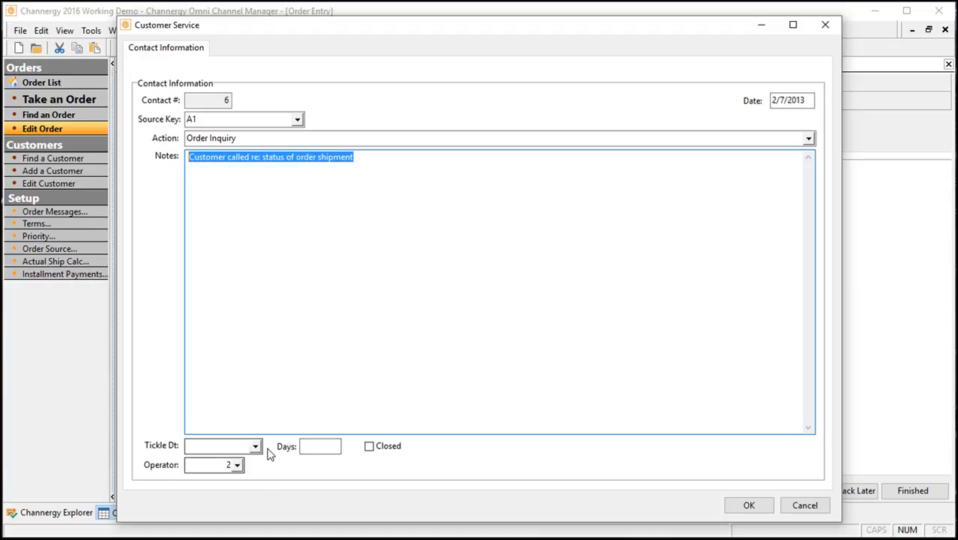
click(818, 506)
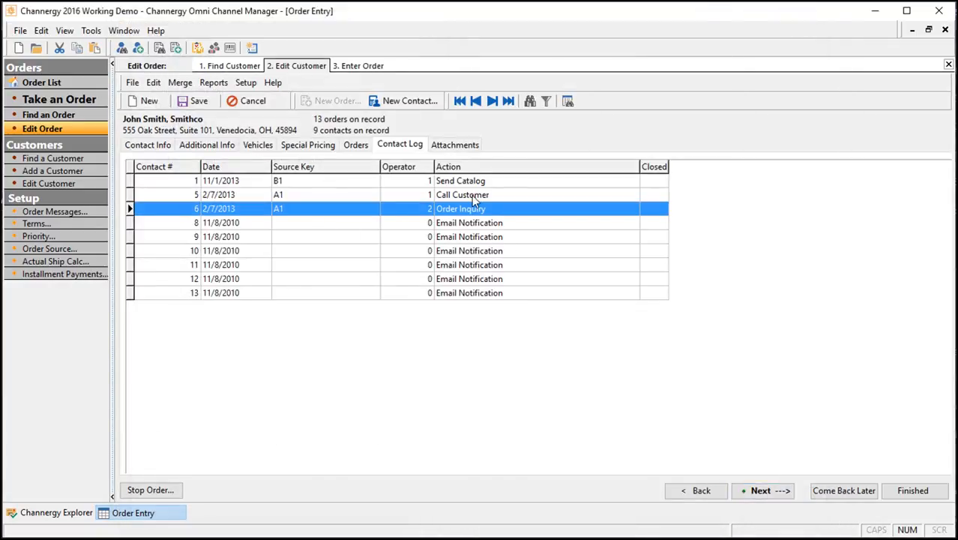
Examine the Call Customer and Send Catalog entries in the contact log, closing each without changes
click(472, 194)
double_click(474, 195)
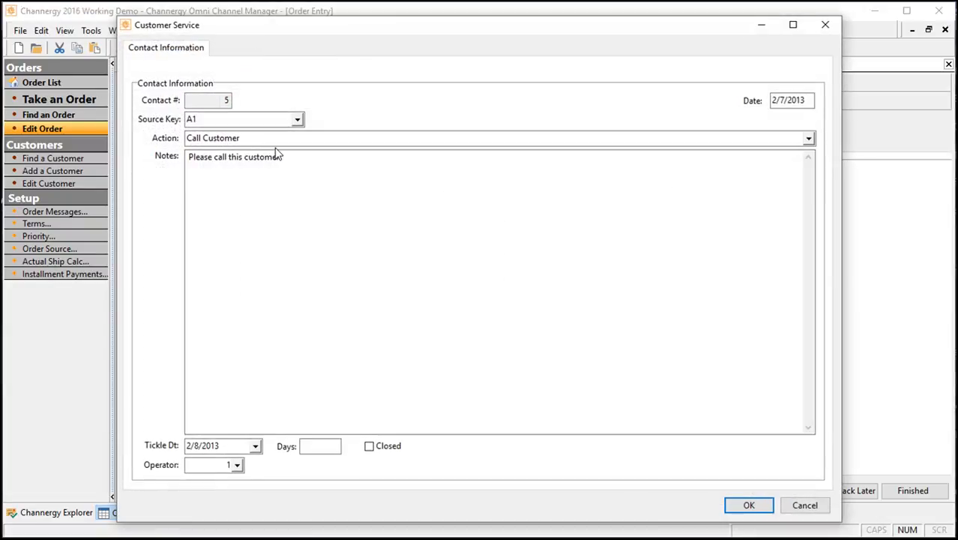
drag(371, 195, 87, 179)
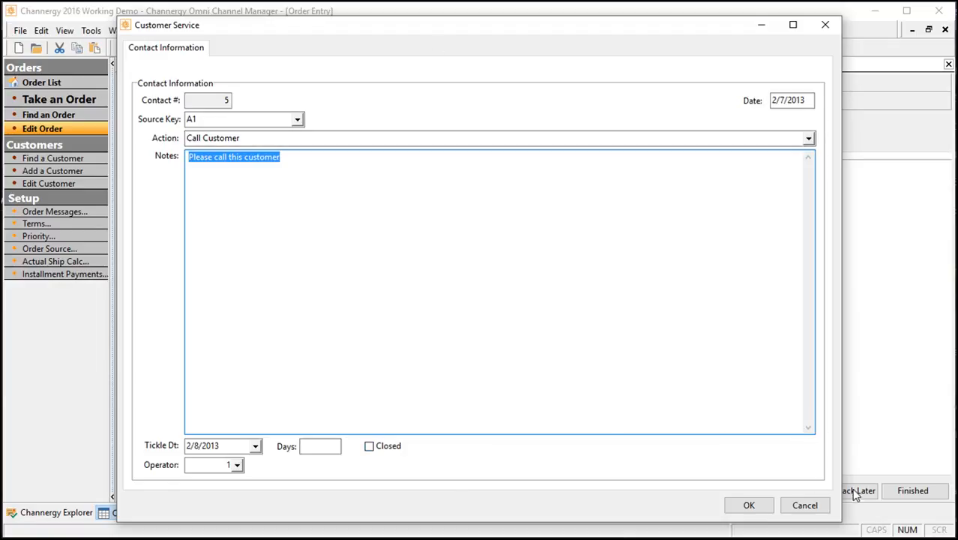
click(805, 505)
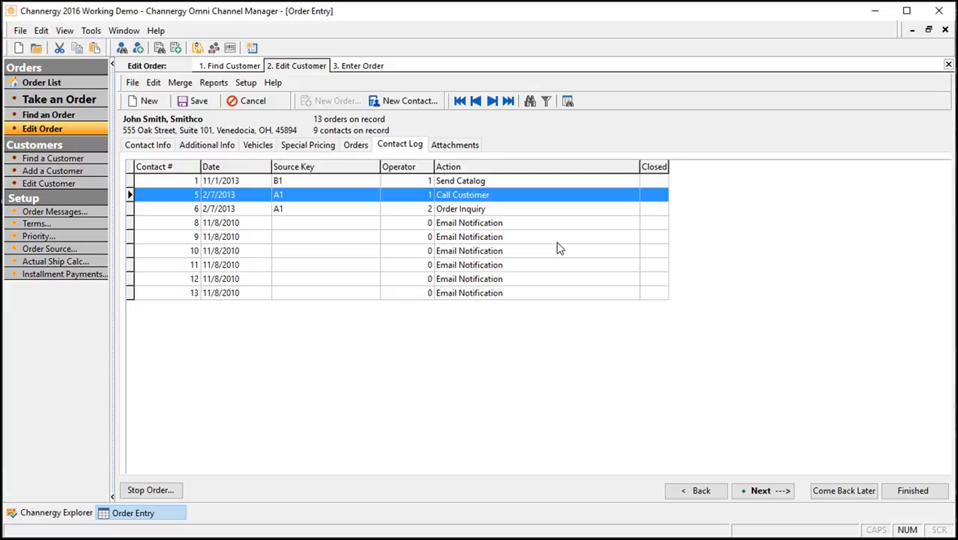
double_click(493, 182)
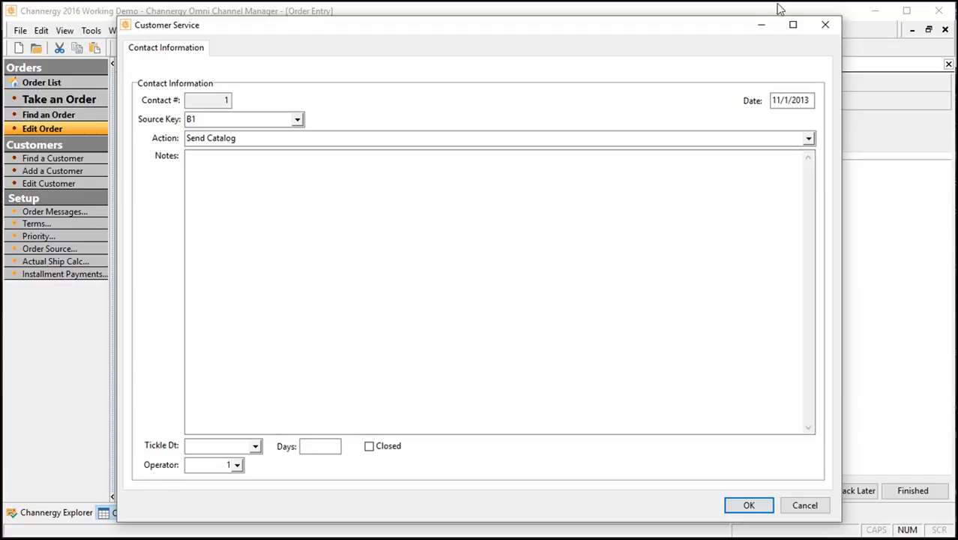
click(831, 25)
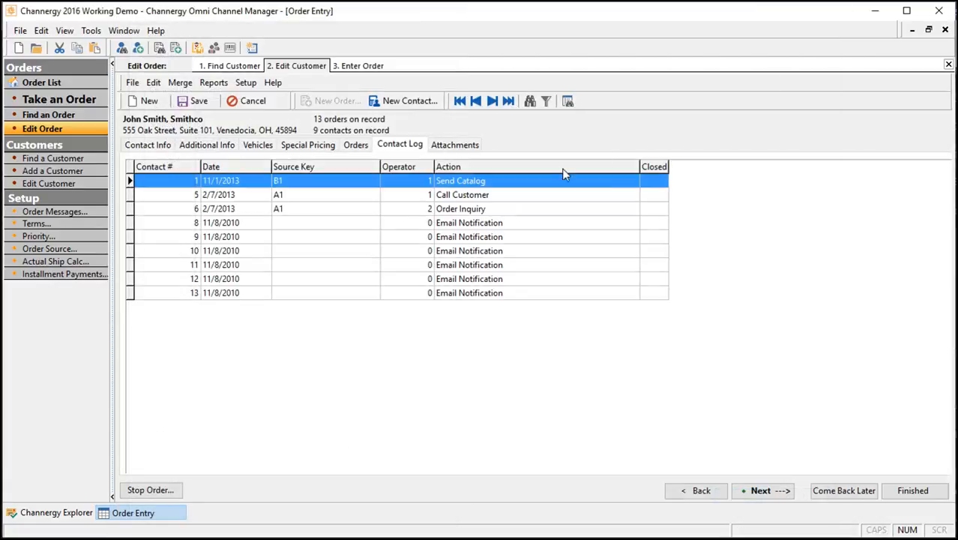
Read the message in the first Email Notification entry of the contact log and close it
click(472, 225)
double_click(472, 225)
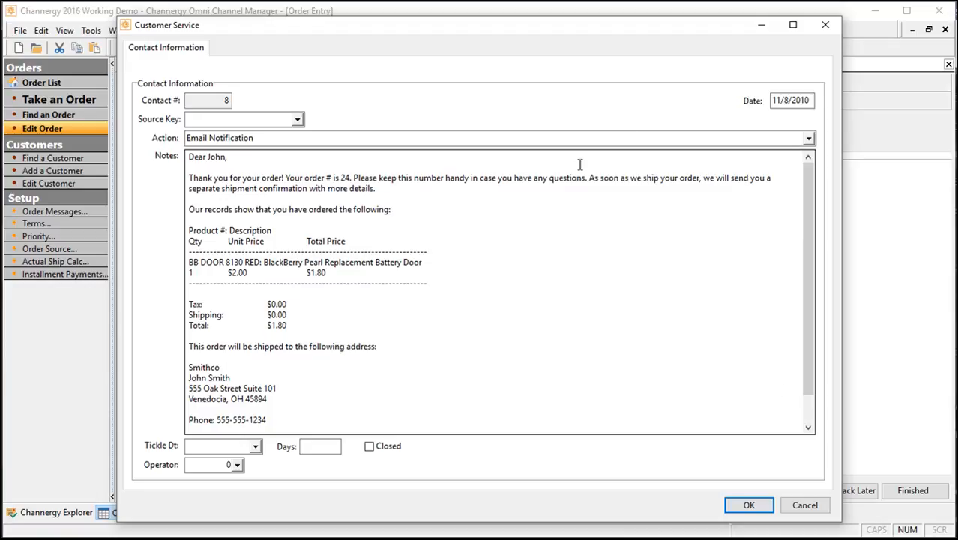
click(826, 28)
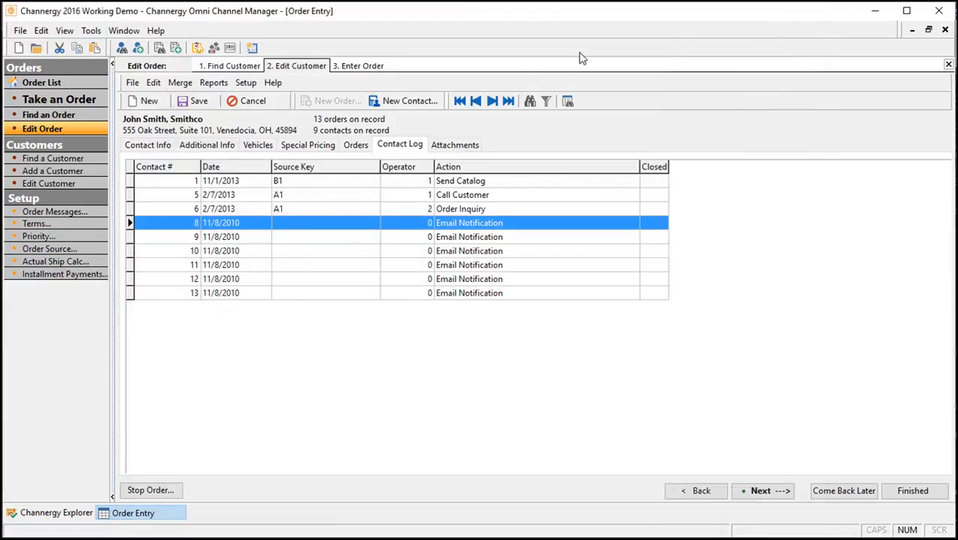
Check the customer's attachments and contact log, and return to the billing and shipping contact information
click(464, 146)
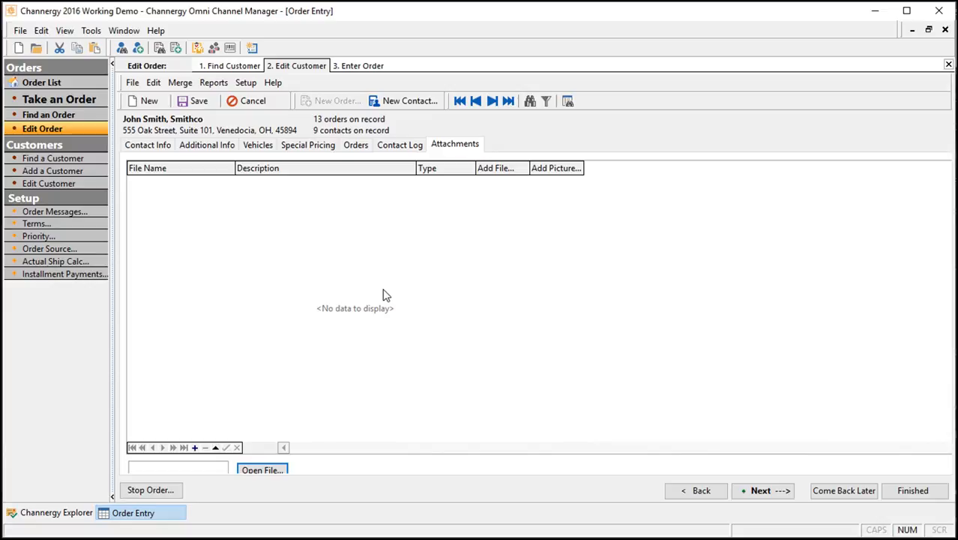
click(398, 145)
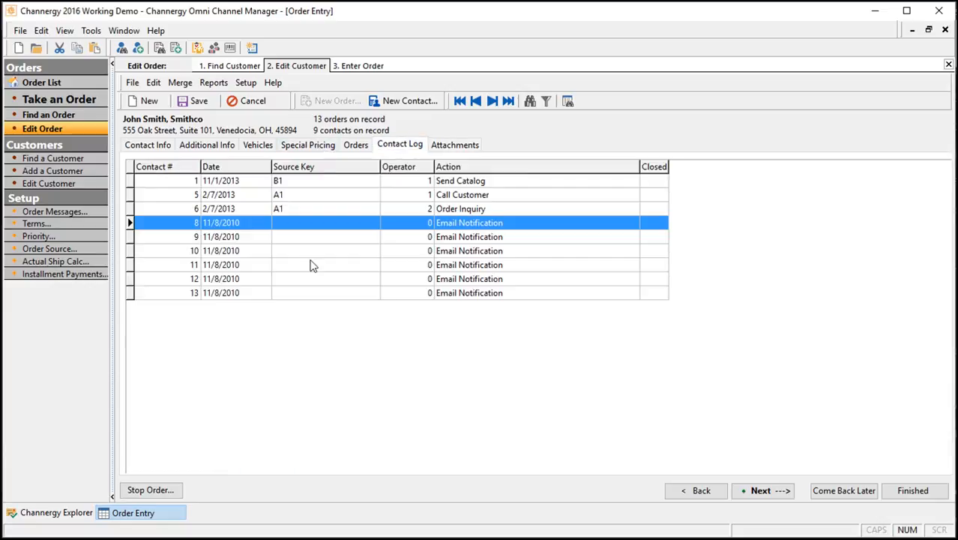
click(454, 146)
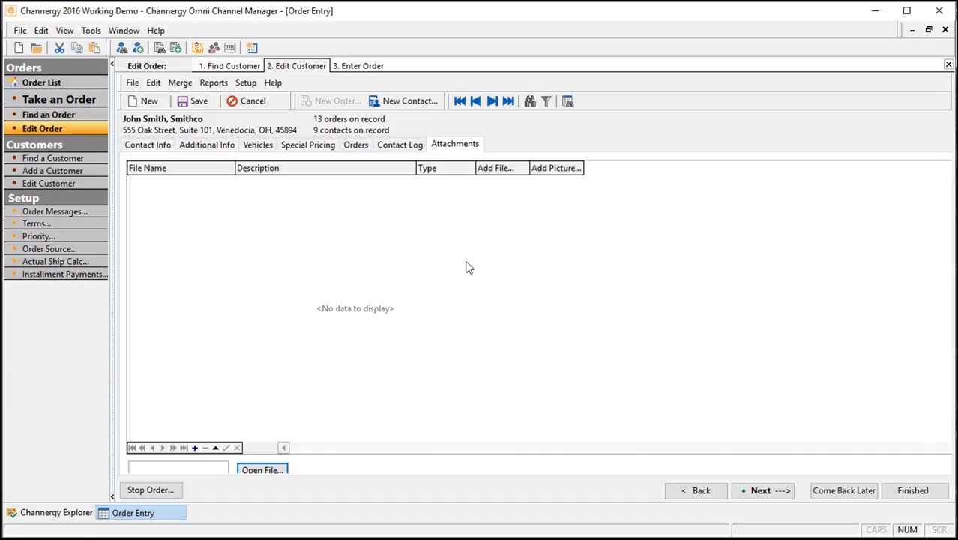
click(153, 145)
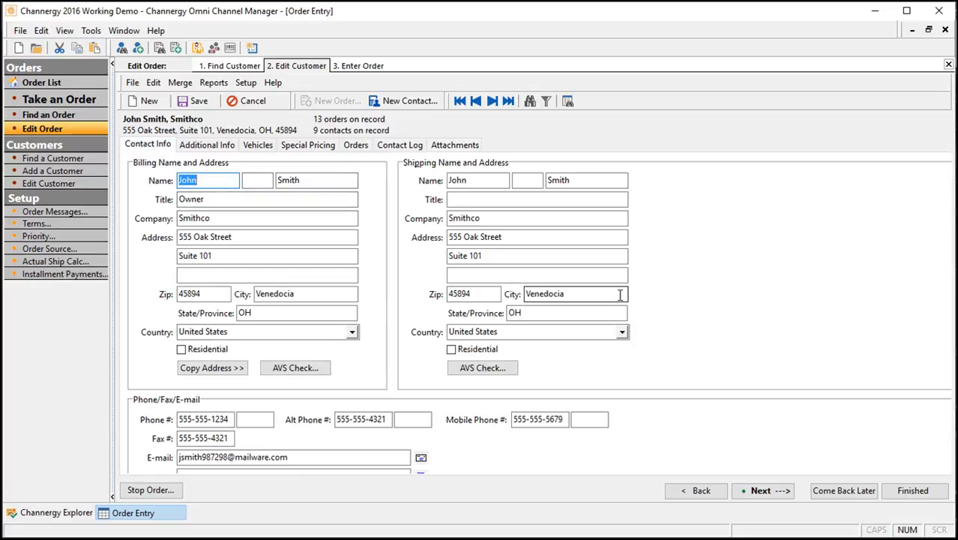